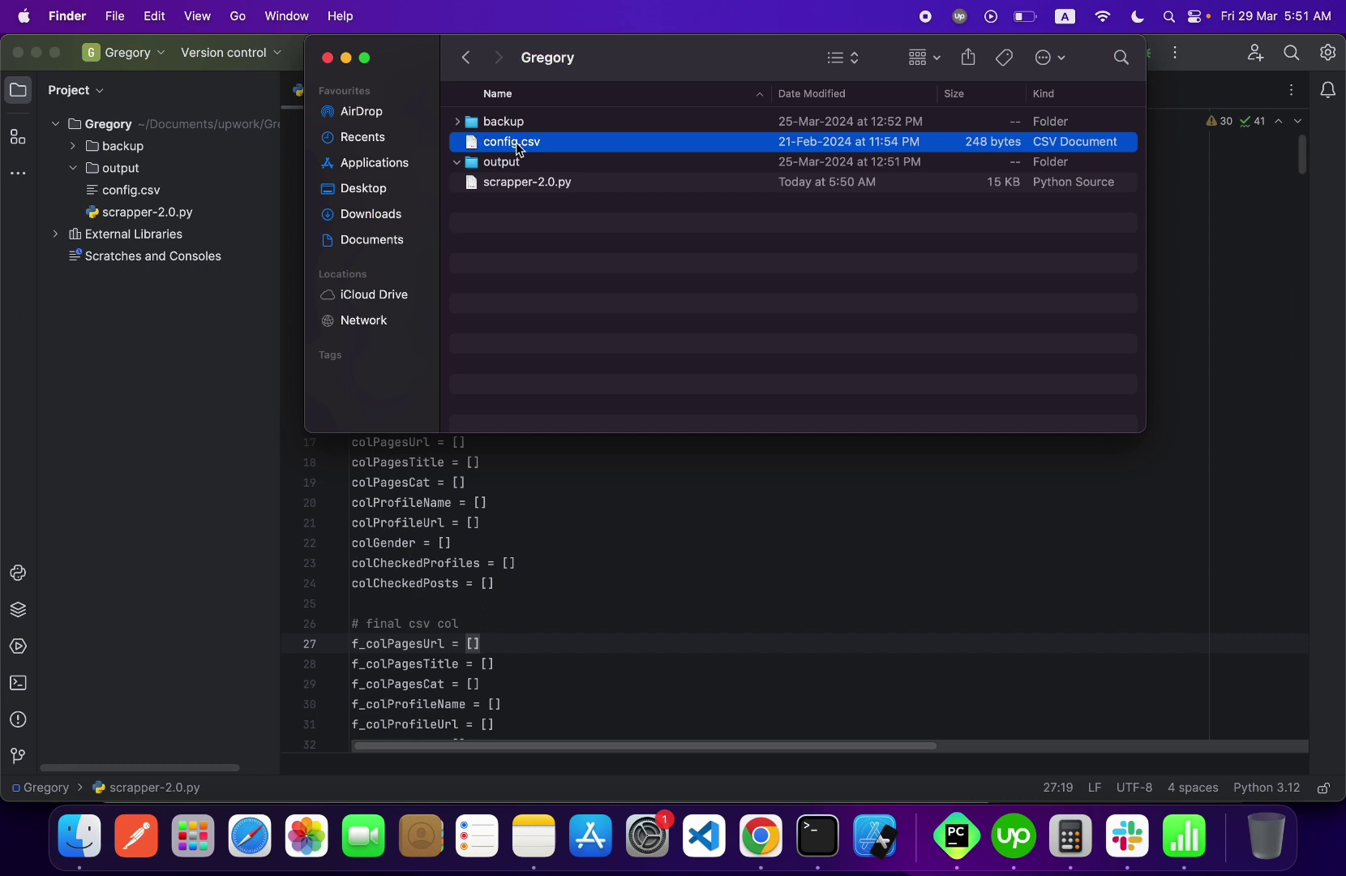
{"action": "left_click", "coordinate": [1183, 852]}
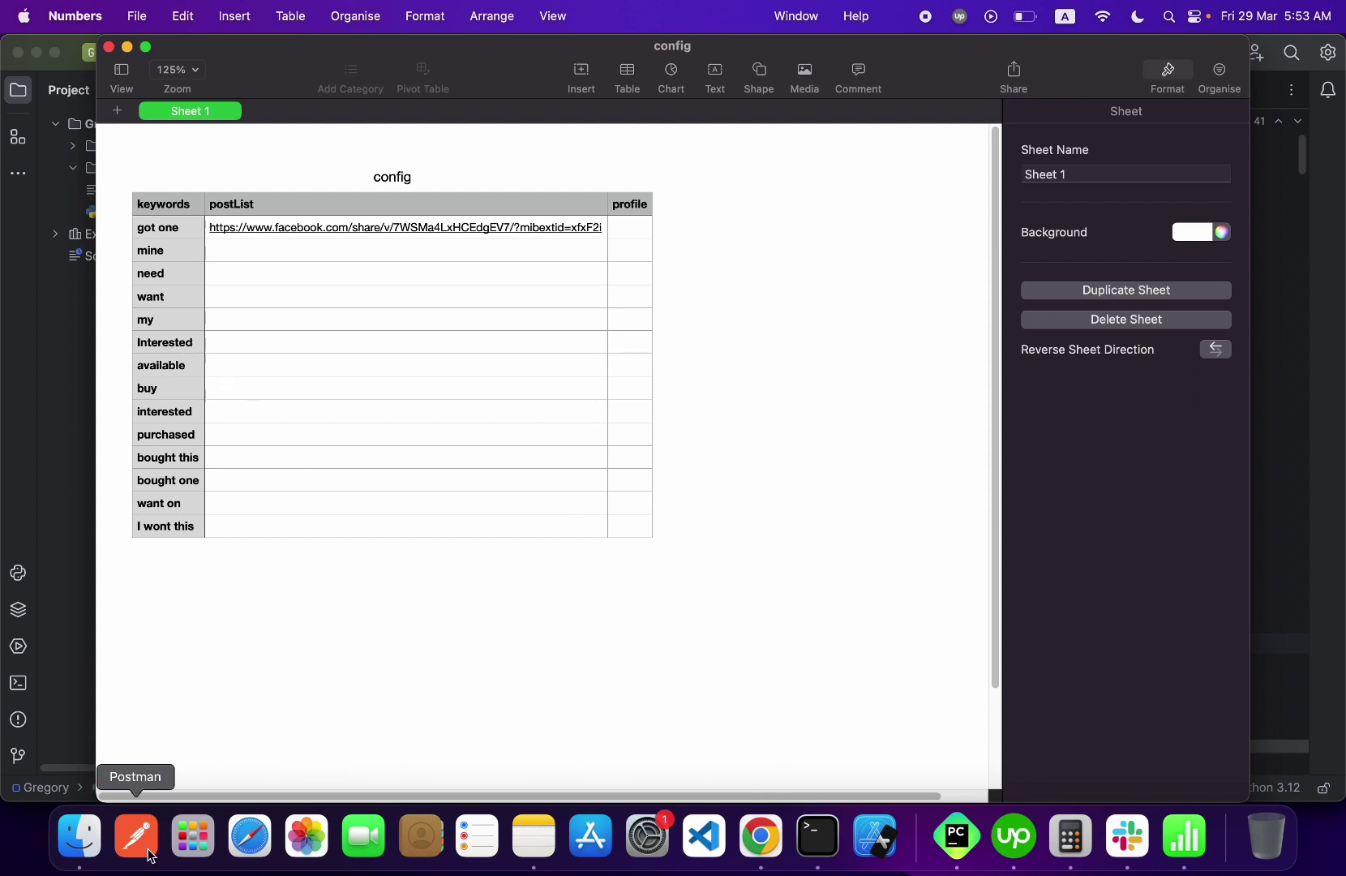
- Expand the output folder in Finder, find it still empty, and return to scrapper-2.0.py
{"action": "left_click", "coordinate": [79, 837]}
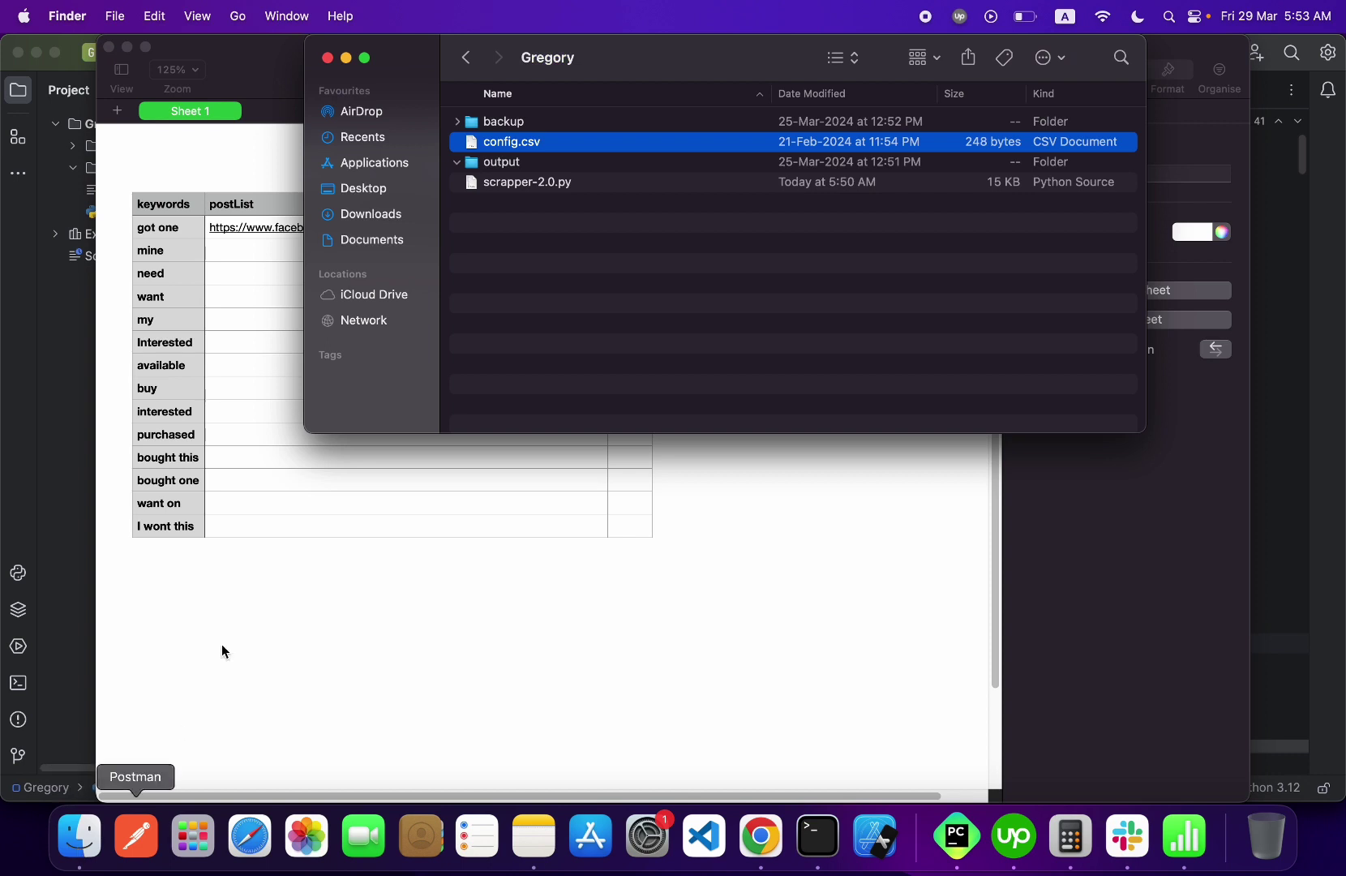
{"action": "left_click", "coordinate": [478, 168]}
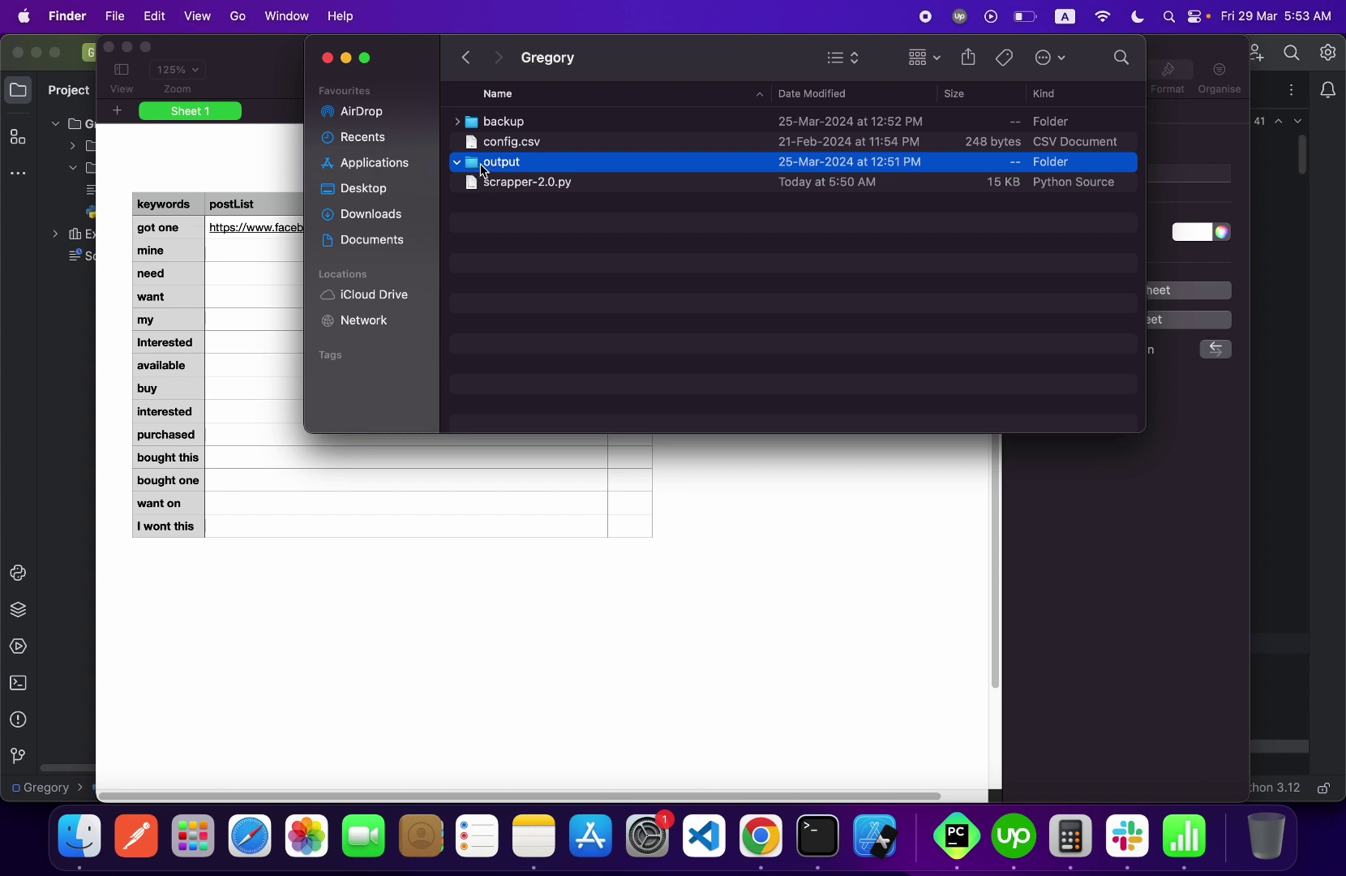
{"action": "left_click", "coordinate": [1269, 373]}
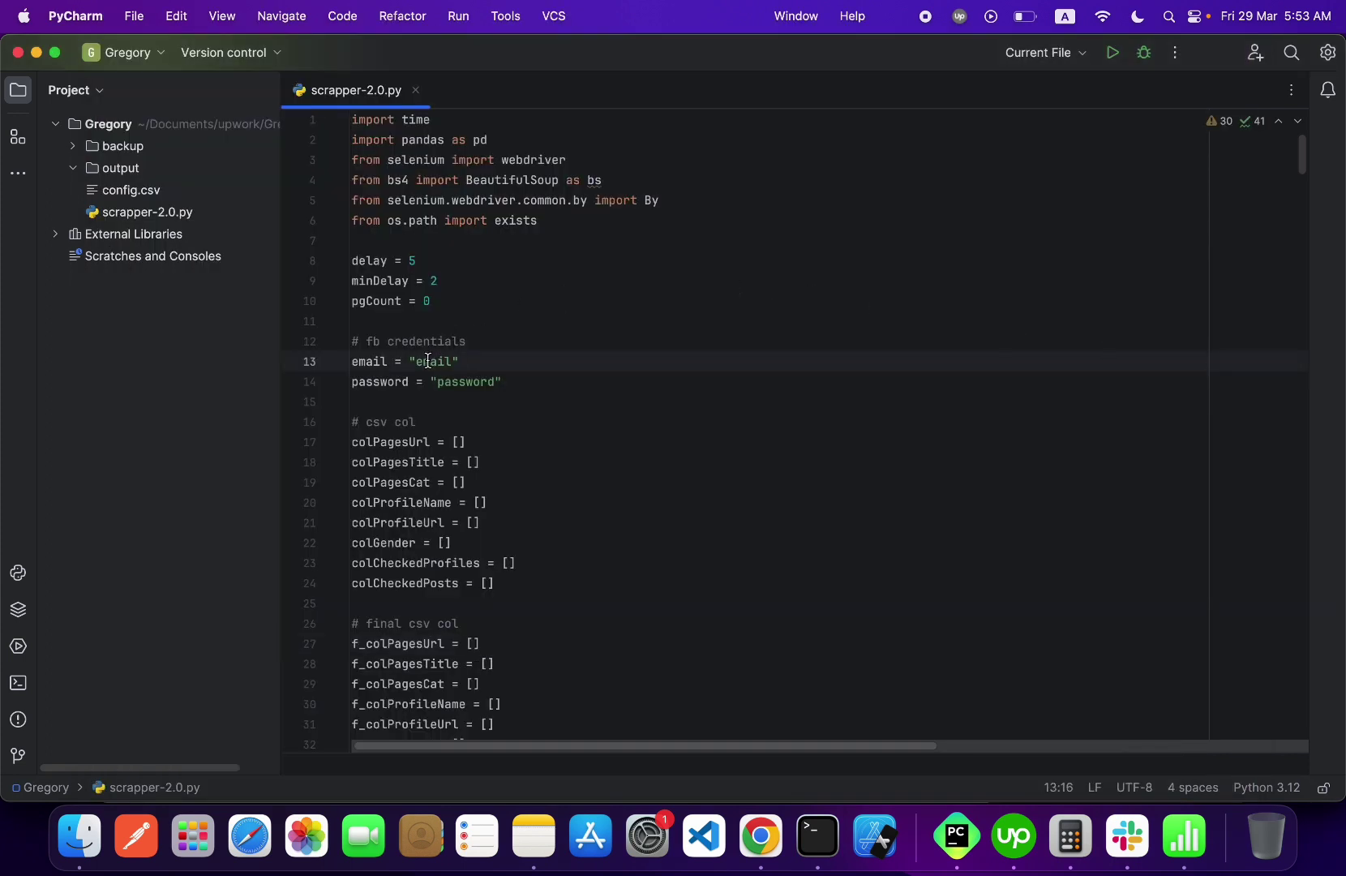
- Review the Facebook email and password lines, then run scrapper-2.0.py
{"action": "left_click", "coordinate": [472, 385]}
{"action": "left_click", "coordinate": [520, 383]}
{"action": "scroll", "coordinate": [442, 420], "scroll_direction": "down", "scroll_amount": 10}
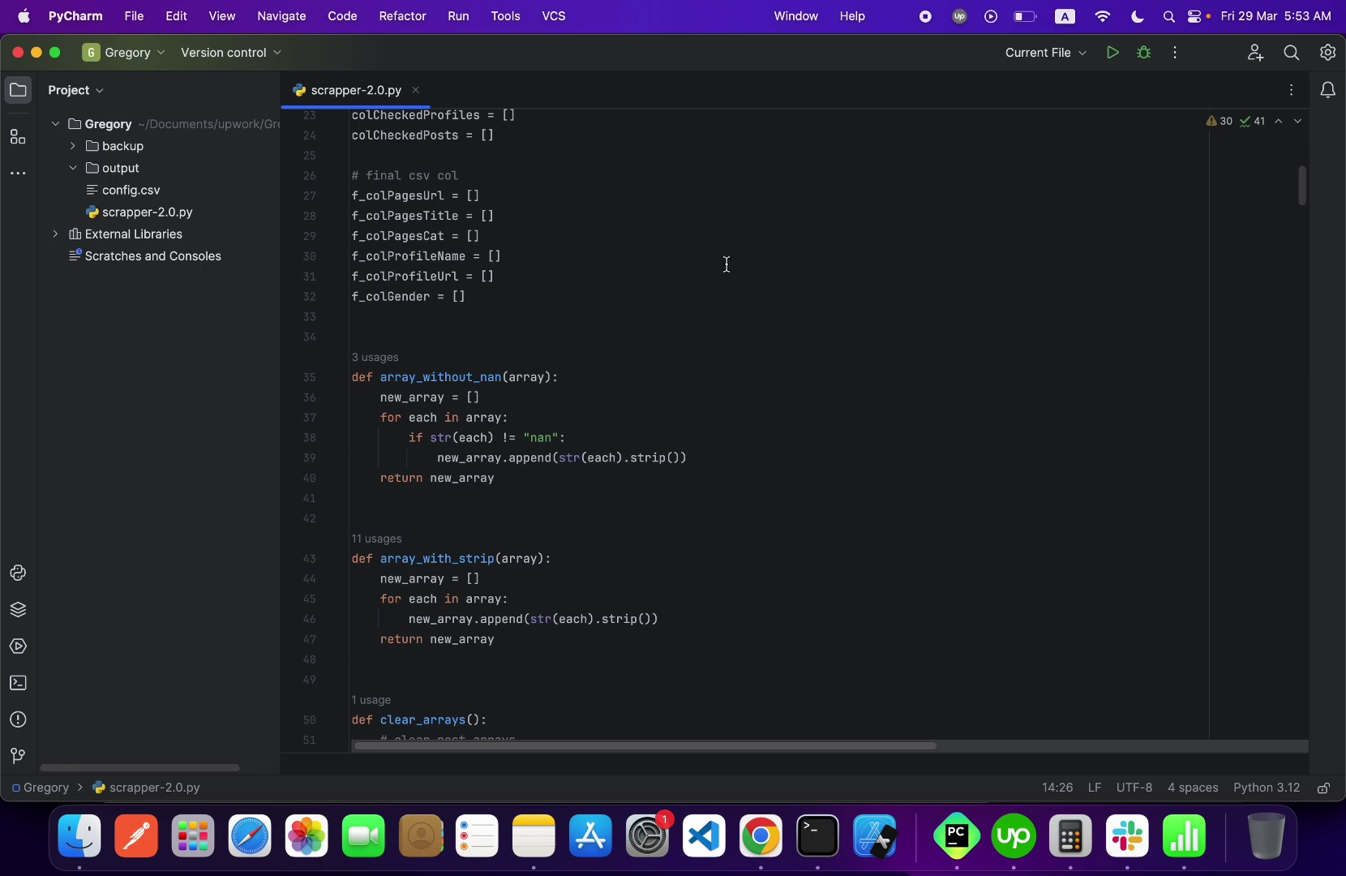
{"action": "left_click", "coordinate": [1111, 53]}
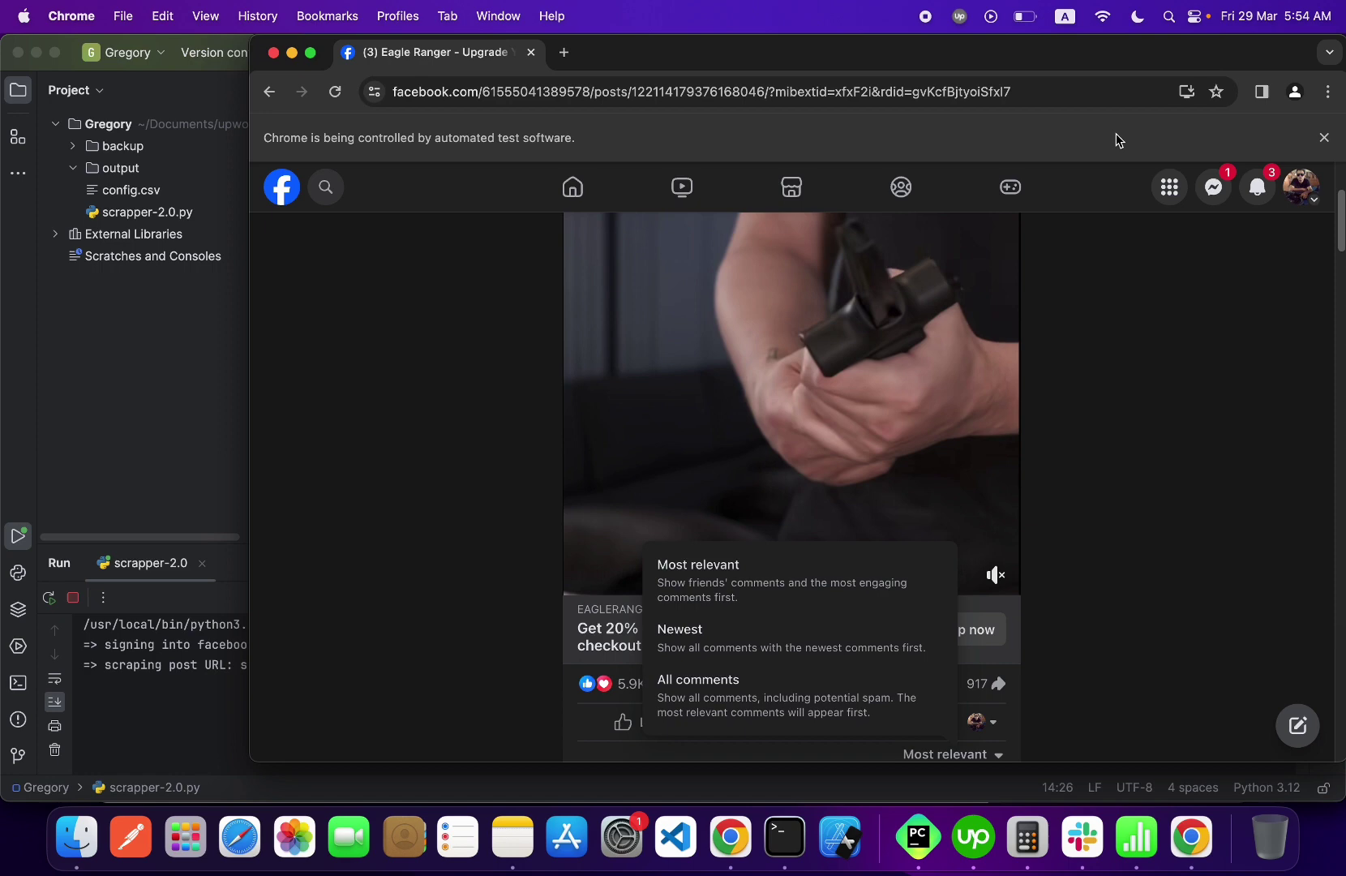
- Enlarge the automated Chrome window, glance at the Numbers config sheet, and return to Chrome
{"action": "left_click_drag", "start_coordinate": [250, 766], "coordinate": [207, 812]}
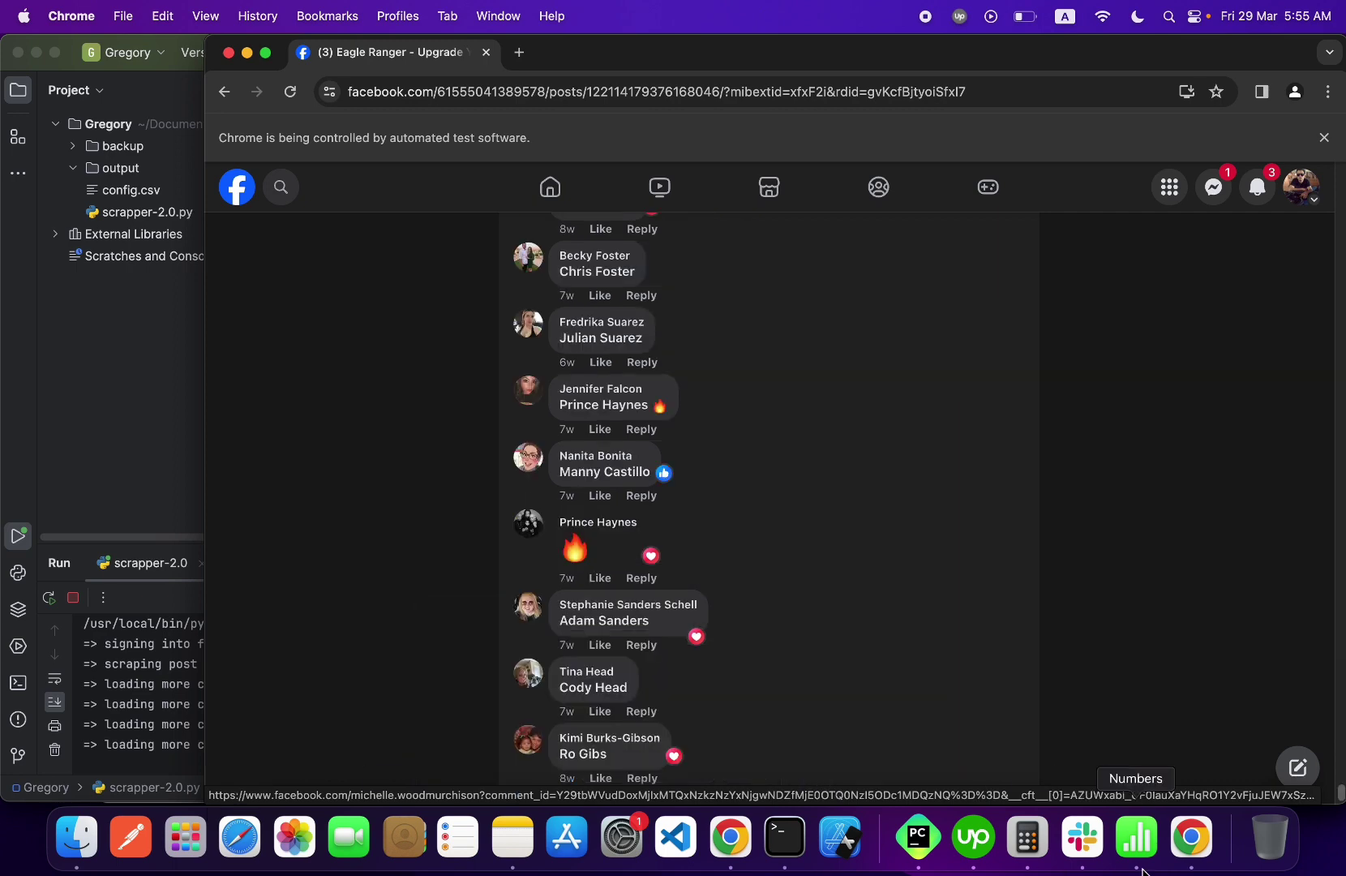
{"action": "left_click", "coordinate": [1151, 857]}
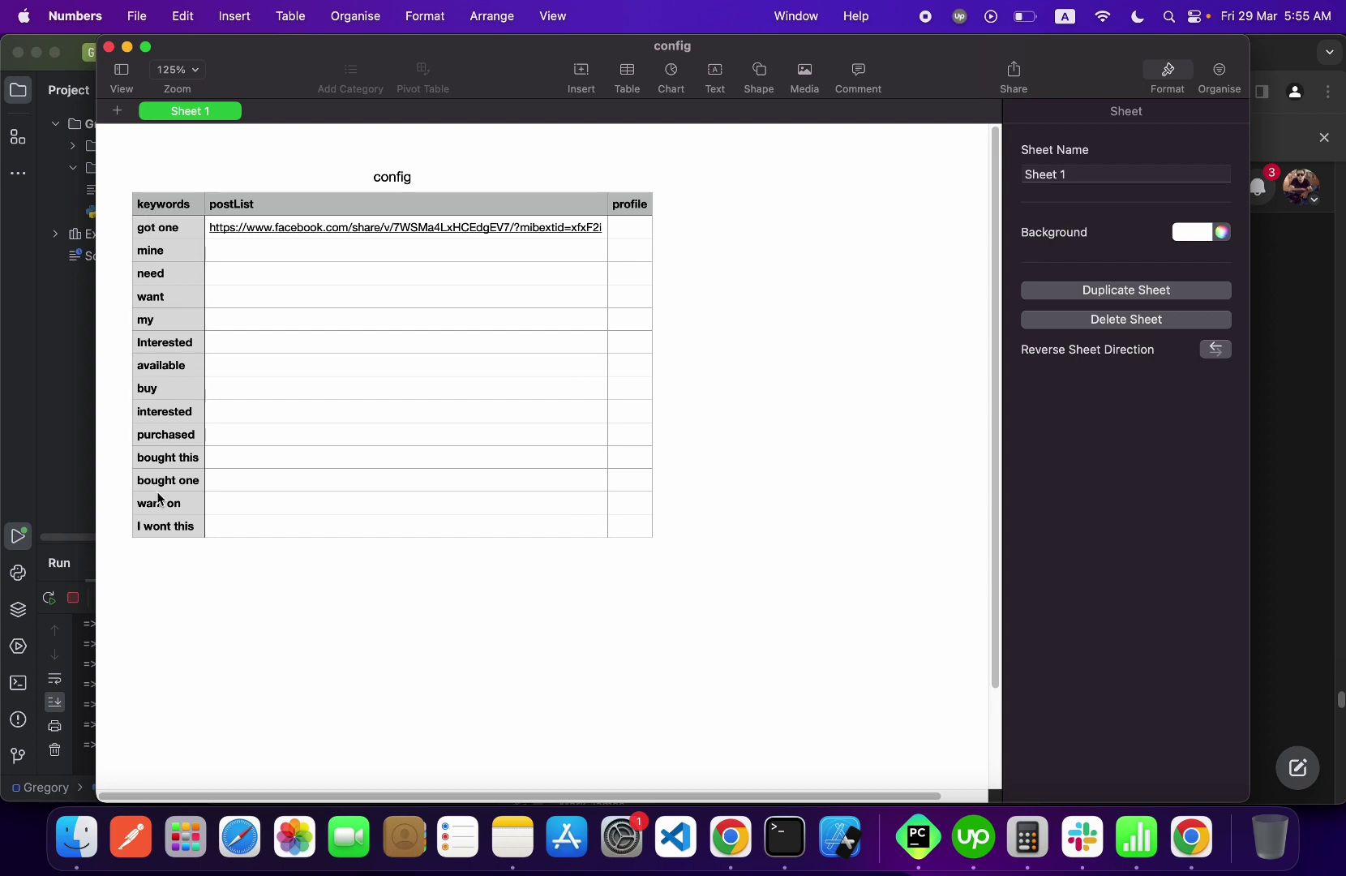
{"action": "left_click", "coordinate": [57, 387]}
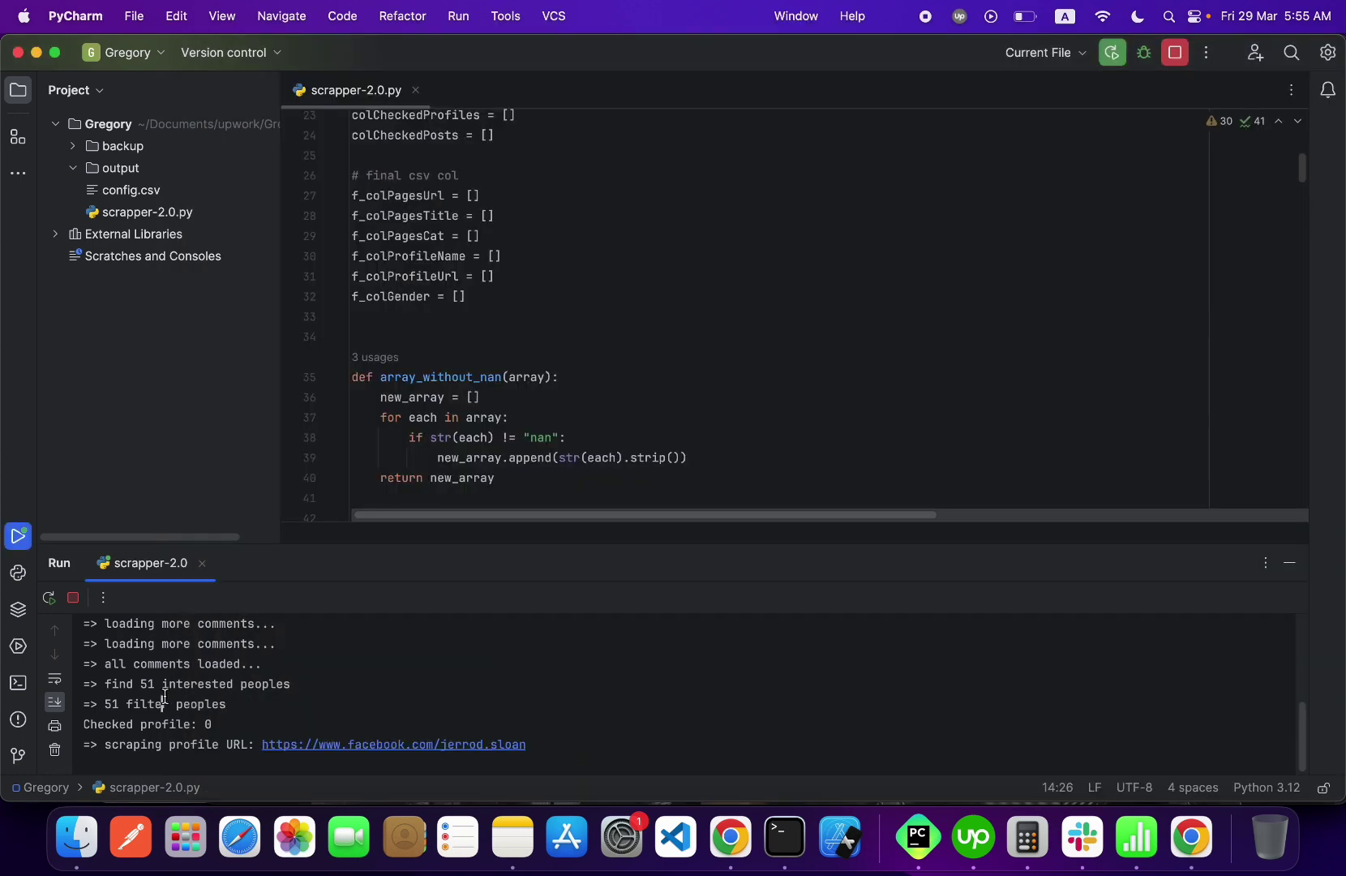
- Watch the PyCharm Run console while Chrome scrapes the next commenter's About and likes pages
{"action": "left_click", "coordinate": [163, 697]}
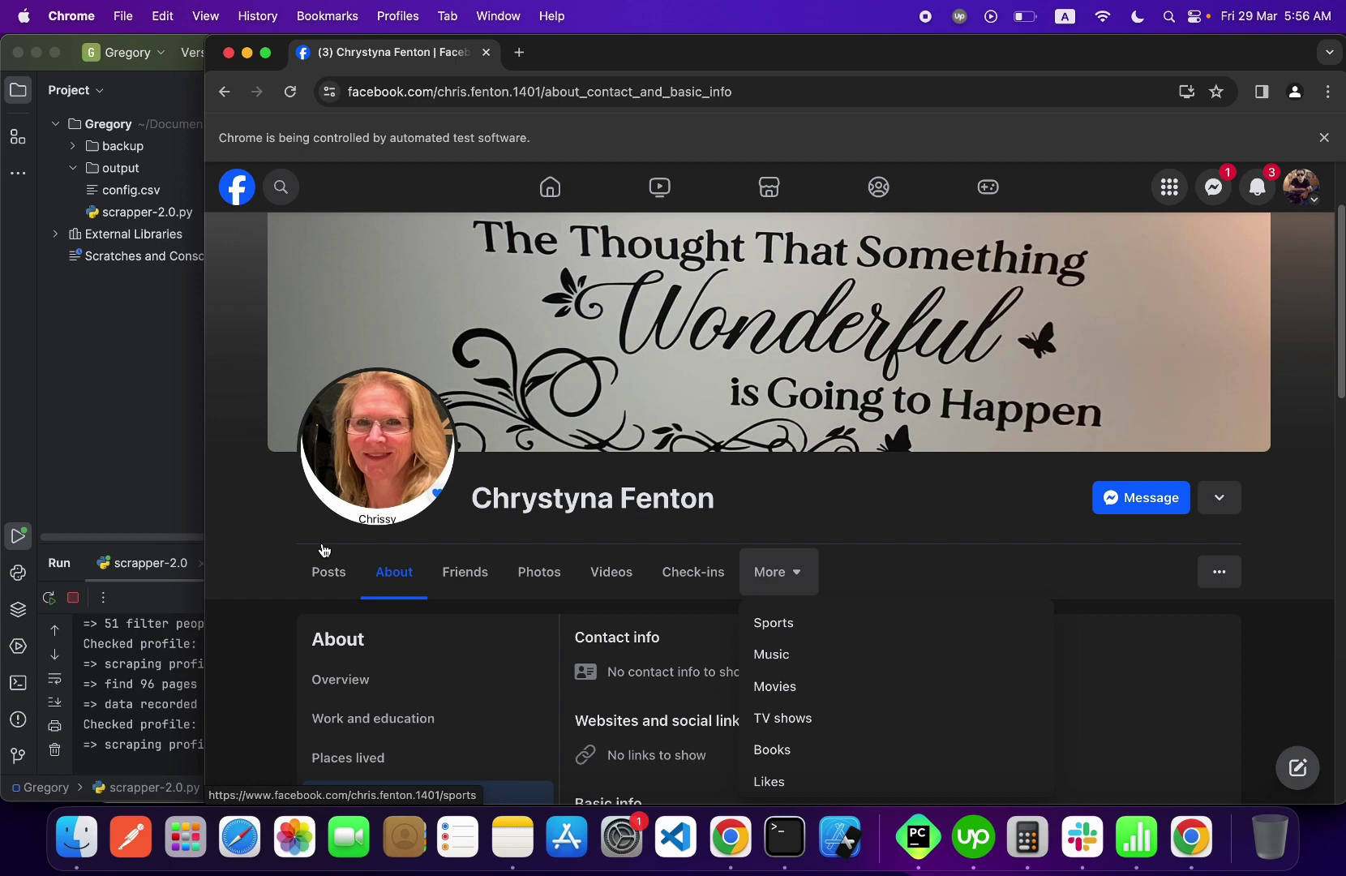
- Open output/profile-pages.csv from Finder in Numbers, review its profile links and page URLs, and close it
{"action": "left_click", "coordinate": [77, 838]}
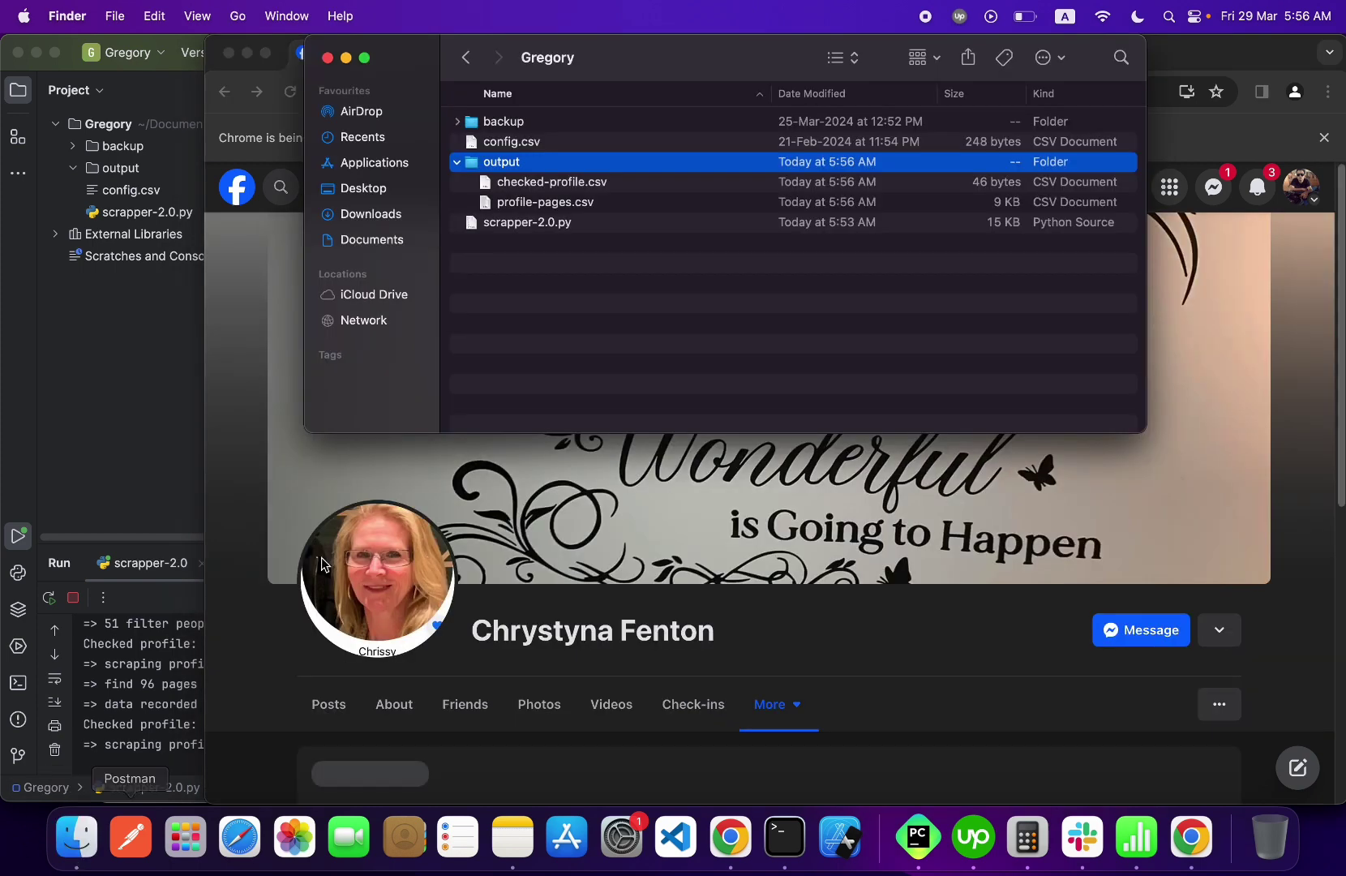
{"action": "left_click", "coordinate": [513, 205]}
{"action": "double_click", "coordinate": [510, 208]}
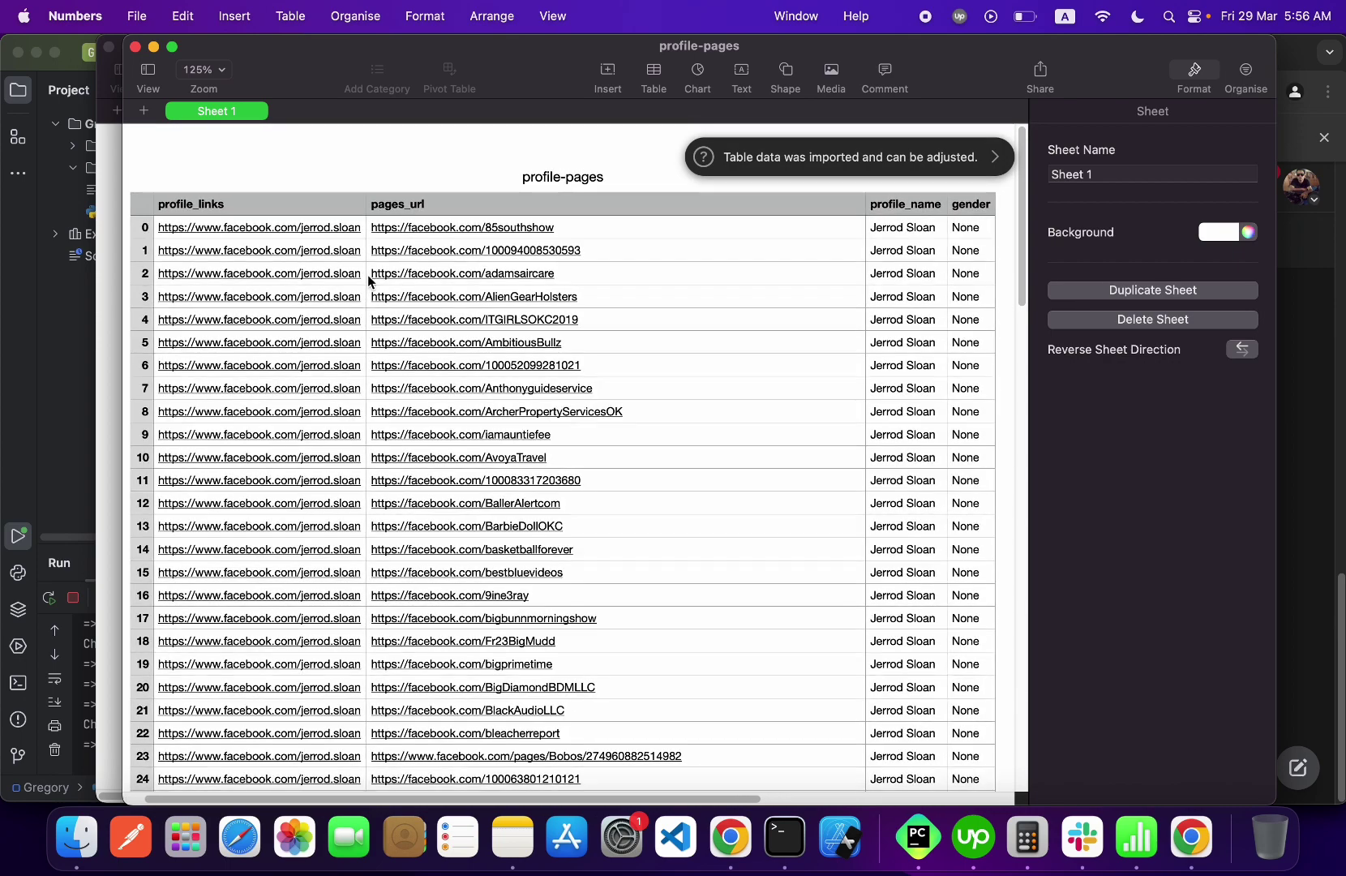
{"action": "scroll", "coordinate": [400, 277], "scroll_direction": "right", "scroll_amount": 3}
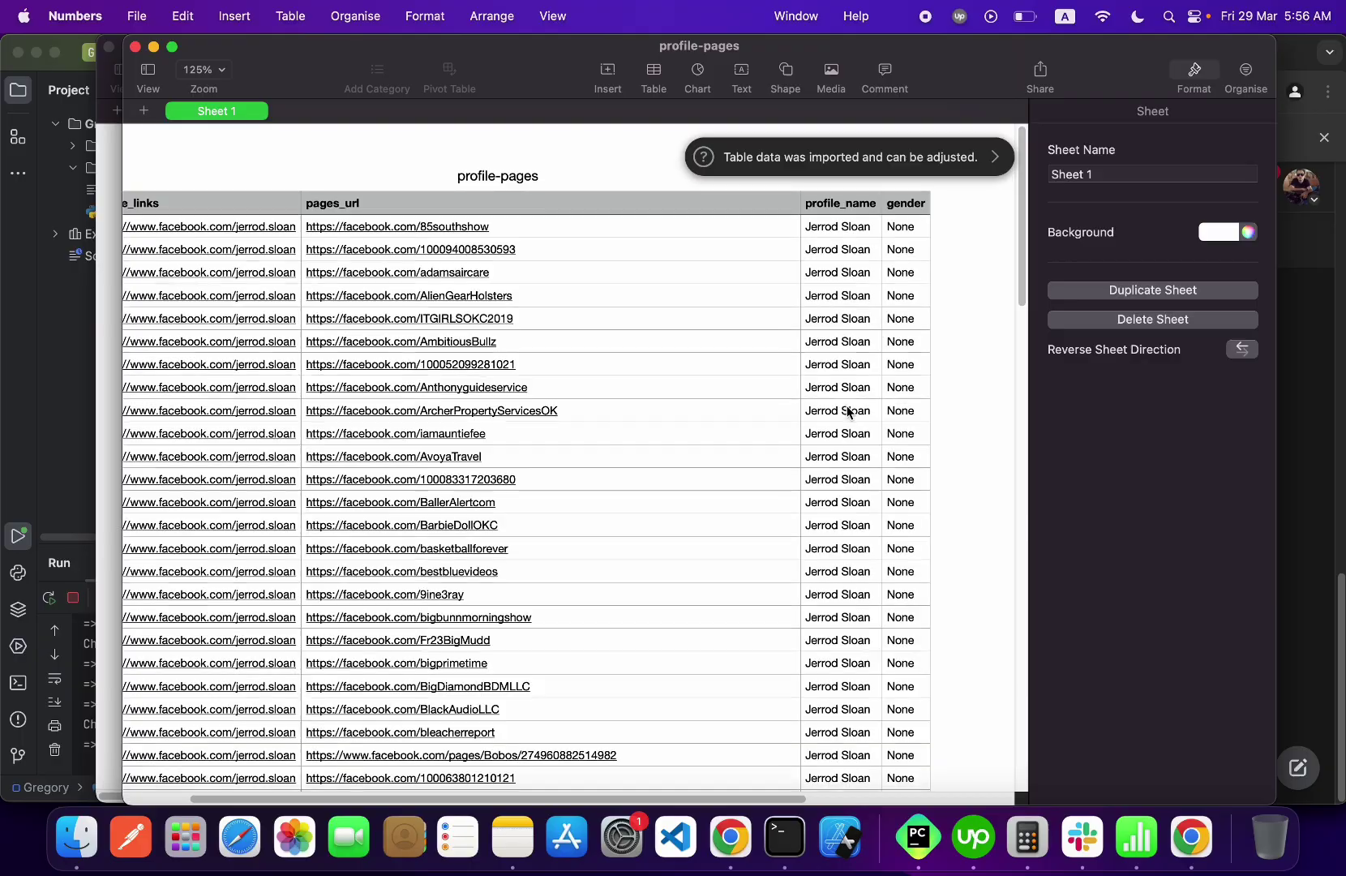
{"action": "scroll", "coordinate": [848, 331], "scroll_direction": "down", "scroll_amount": 5}
{"action": "scroll", "coordinate": [848, 406], "scroll_direction": "down", "scroll_amount": 10}
{"action": "scroll", "coordinate": [848, 410], "scroll_direction": "down", "scroll_amount": 5}
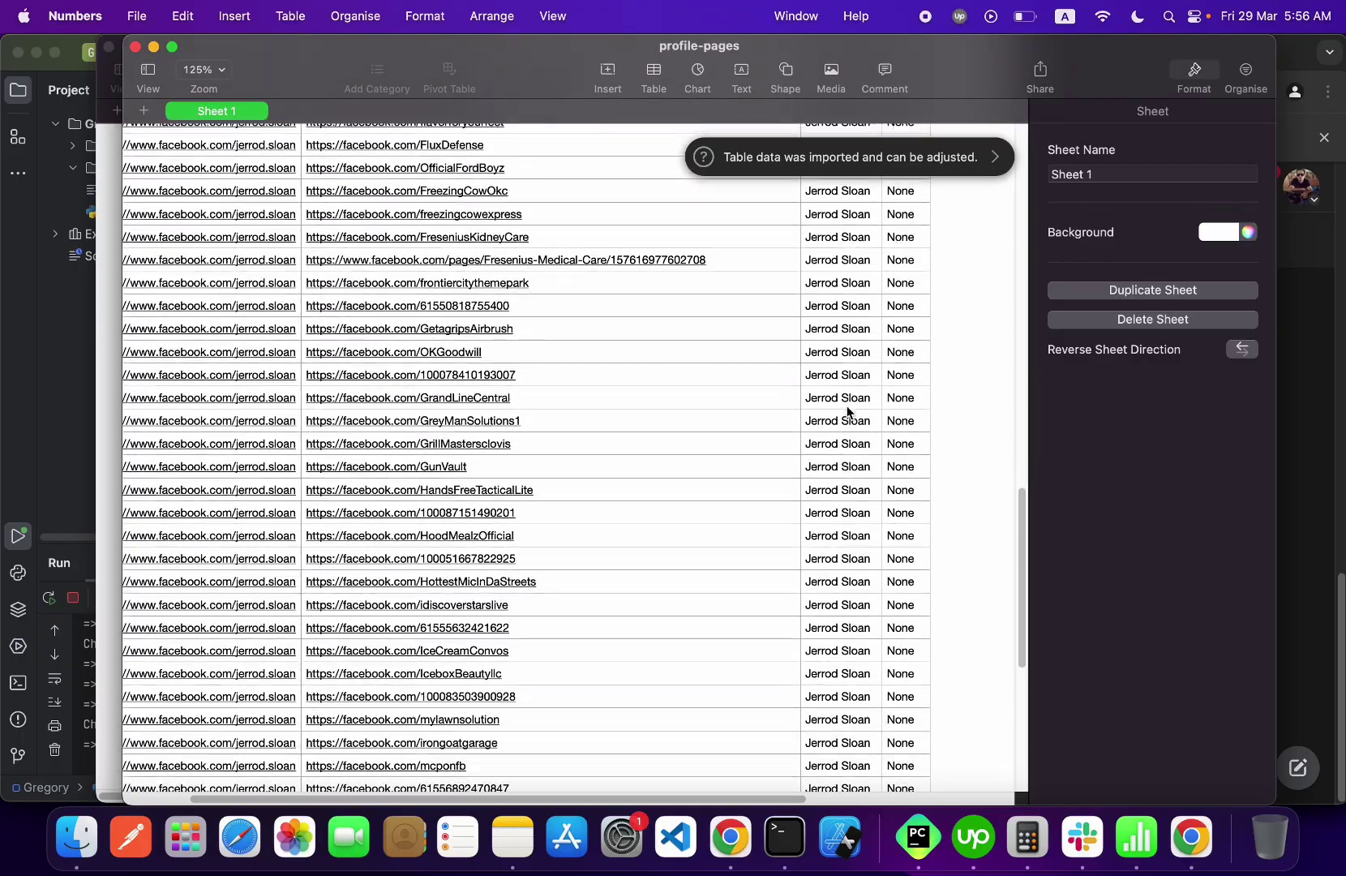
{"action": "scroll", "coordinate": [848, 411], "scroll_direction": "up", "scroll_amount": 15}
{"action": "scroll", "coordinate": [848, 411], "scroll_direction": "up", "scroll_amount": 5}
{"action": "scroll", "coordinate": [846, 412], "scroll_direction": "left", "scroll_amount": 3}
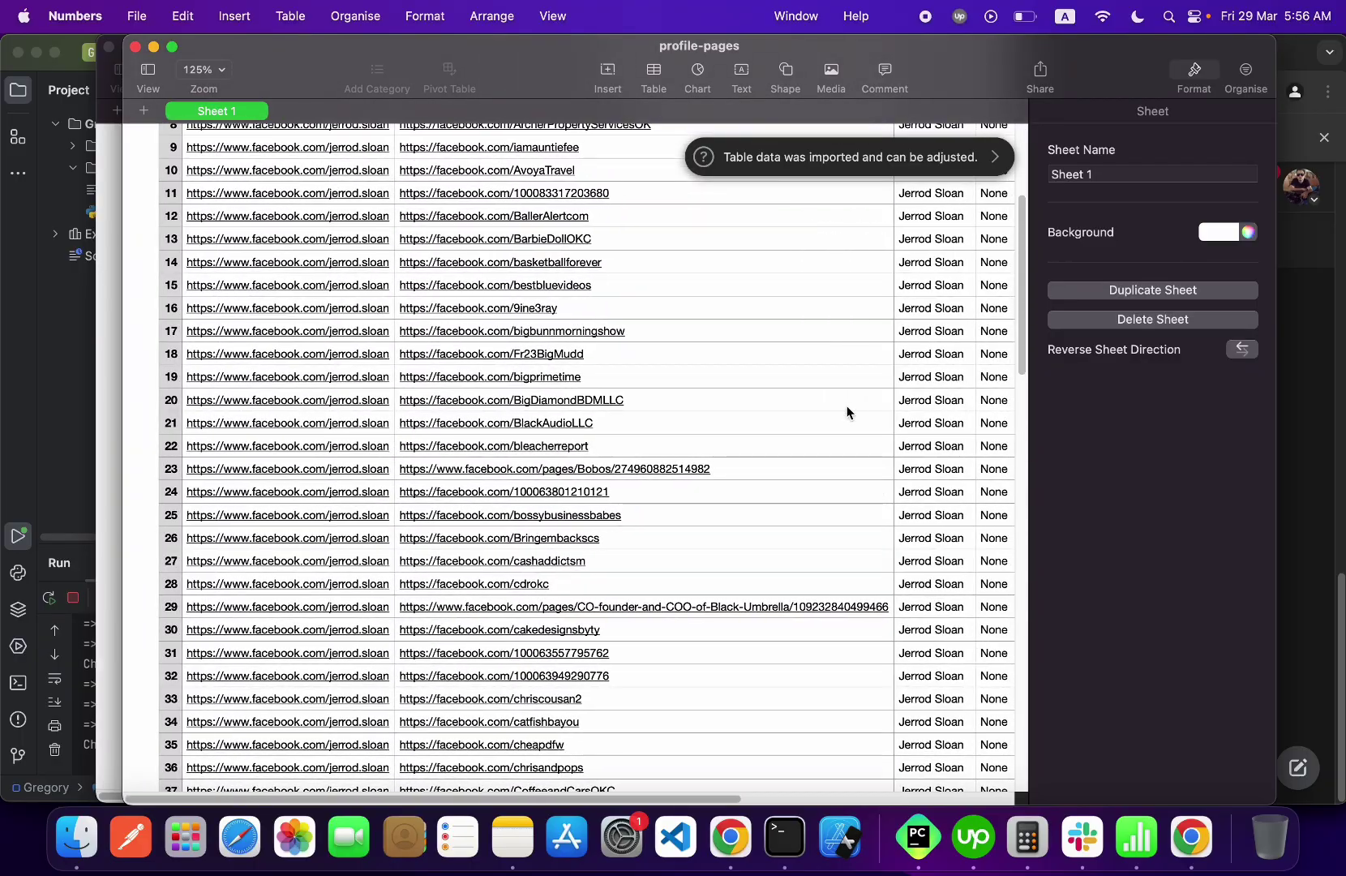
{"action": "scroll", "coordinate": [847, 407], "scroll_direction": "up", "scroll_amount": 3}
{"action": "scroll", "coordinate": [846, 406], "scroll_direction": "up", "scroll_amount": 2}
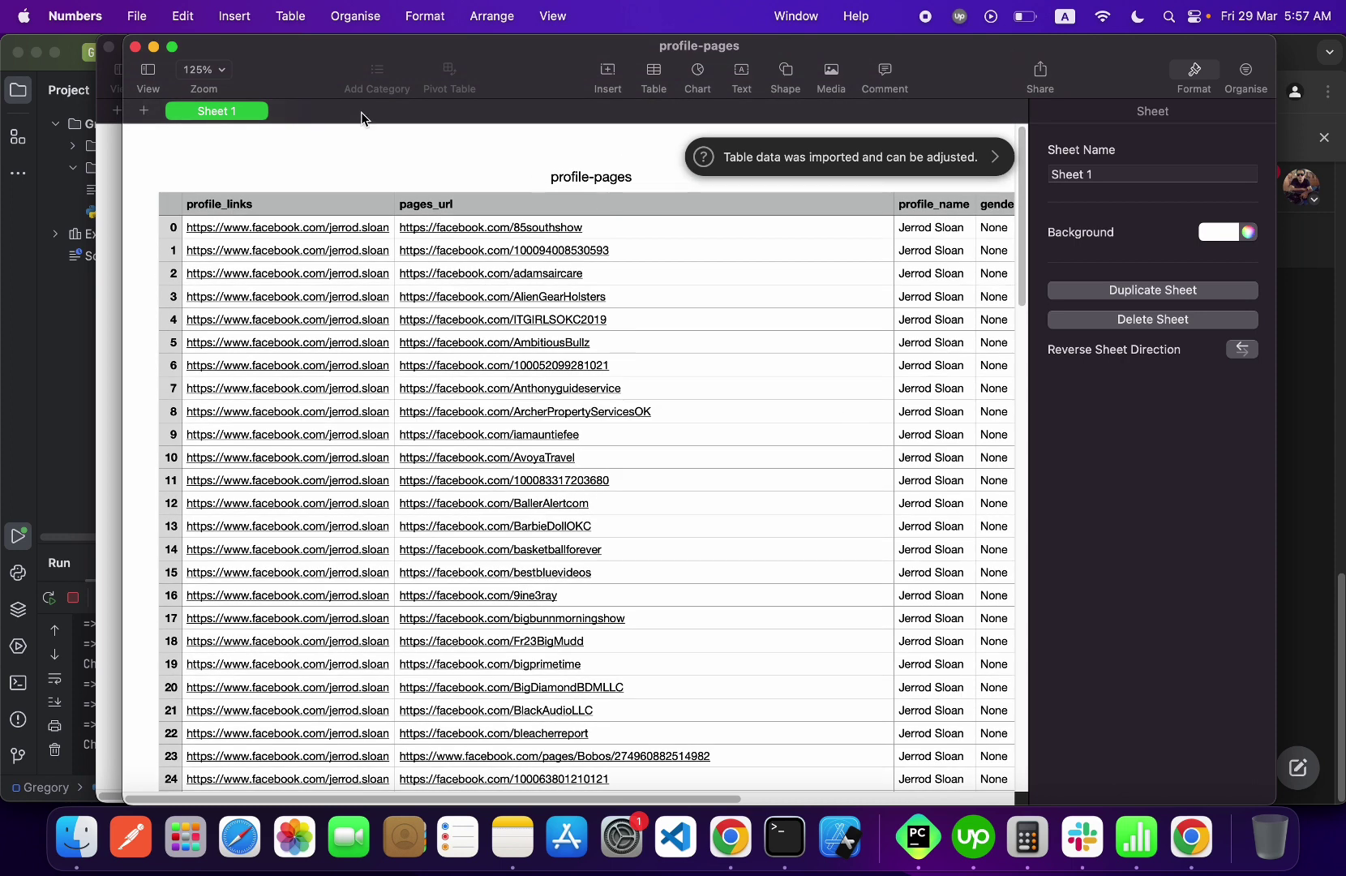
{"action": "left_click", "coordinate": [135, 49]}
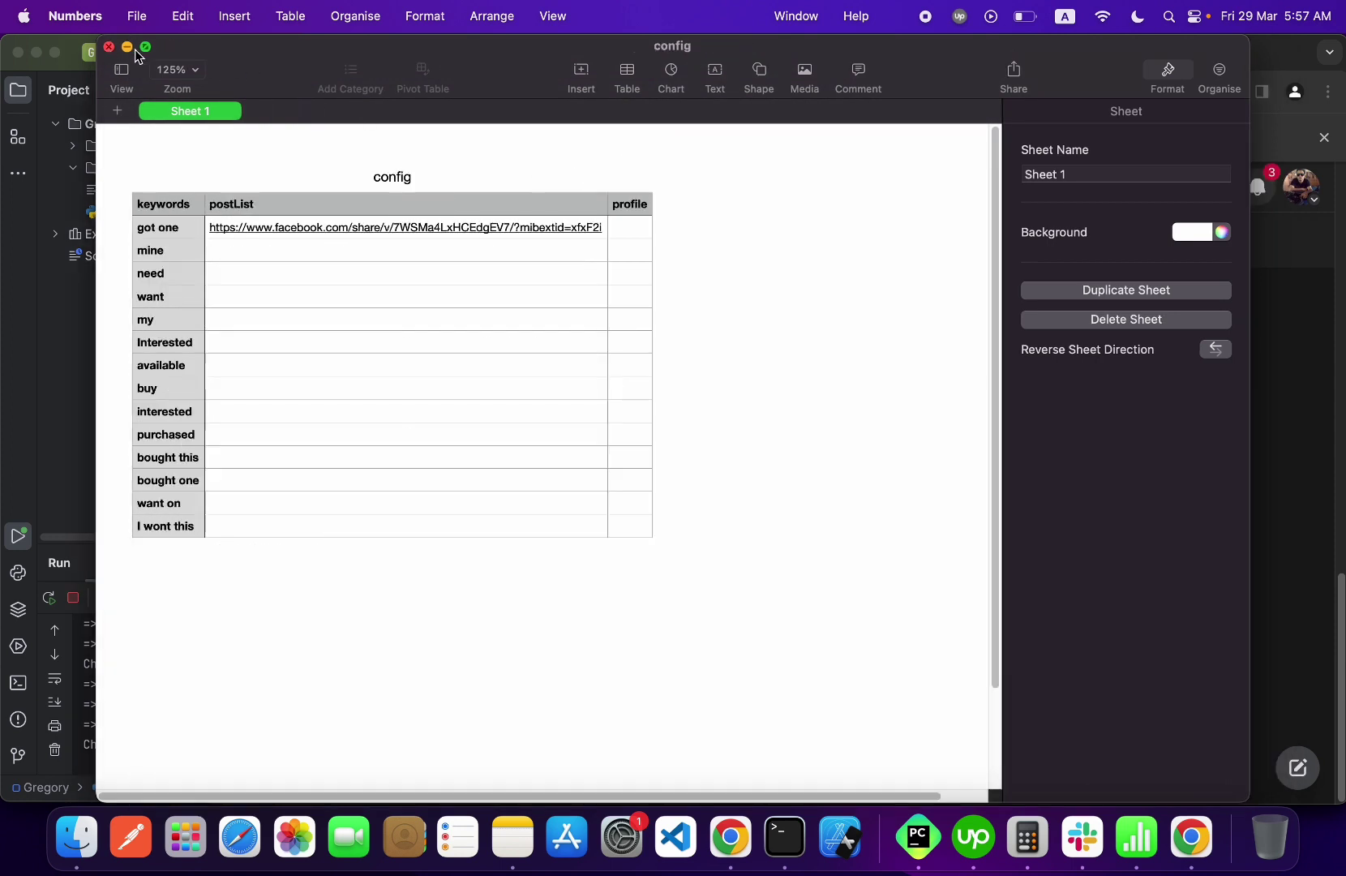
- Check the run console and the two new output CSVs, then show the config sheet again
{"action": "left_click", "coordinate": [70, 277]}
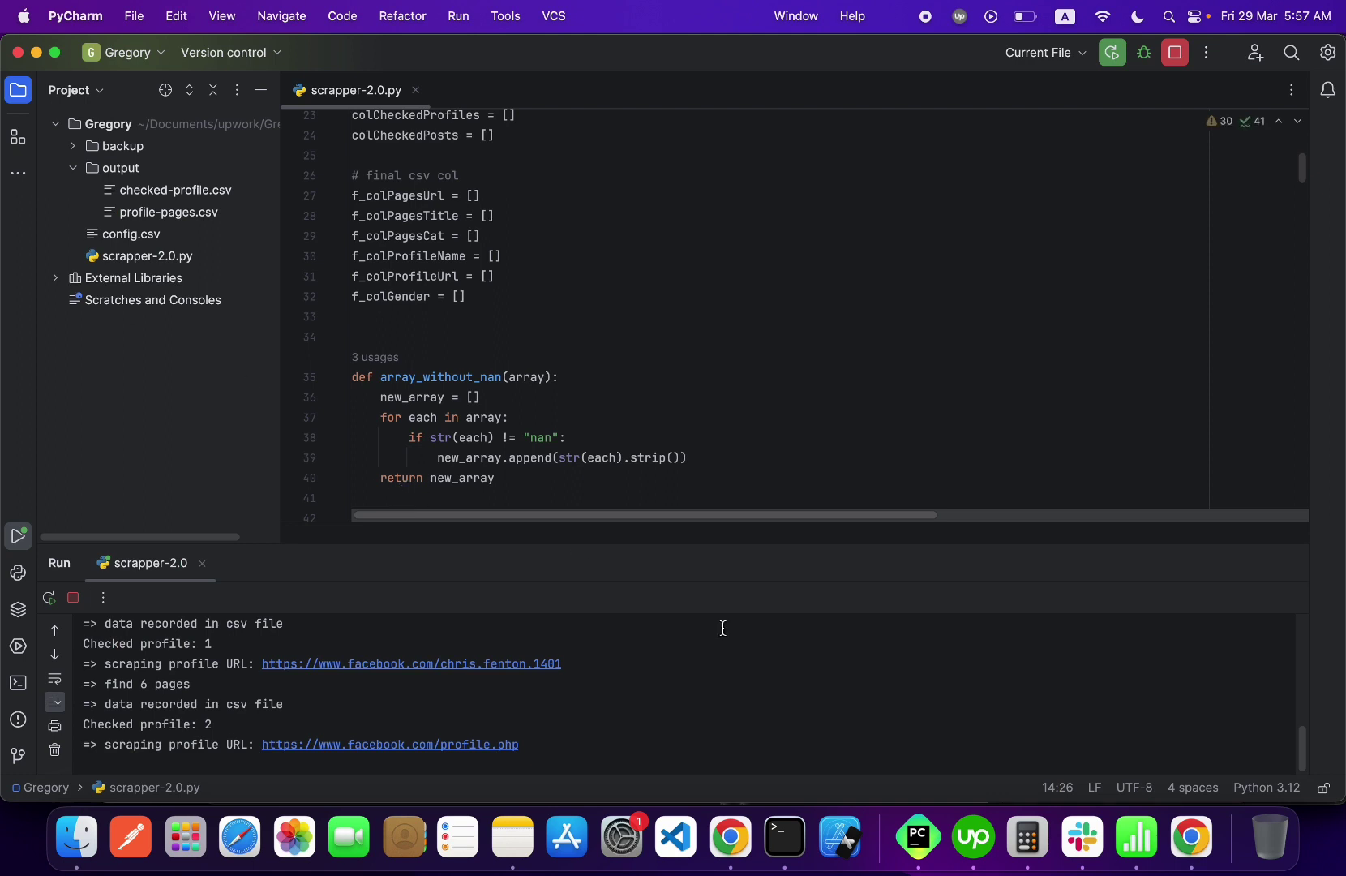
{"action": "left_click", "coordinate": [1130, 840]}
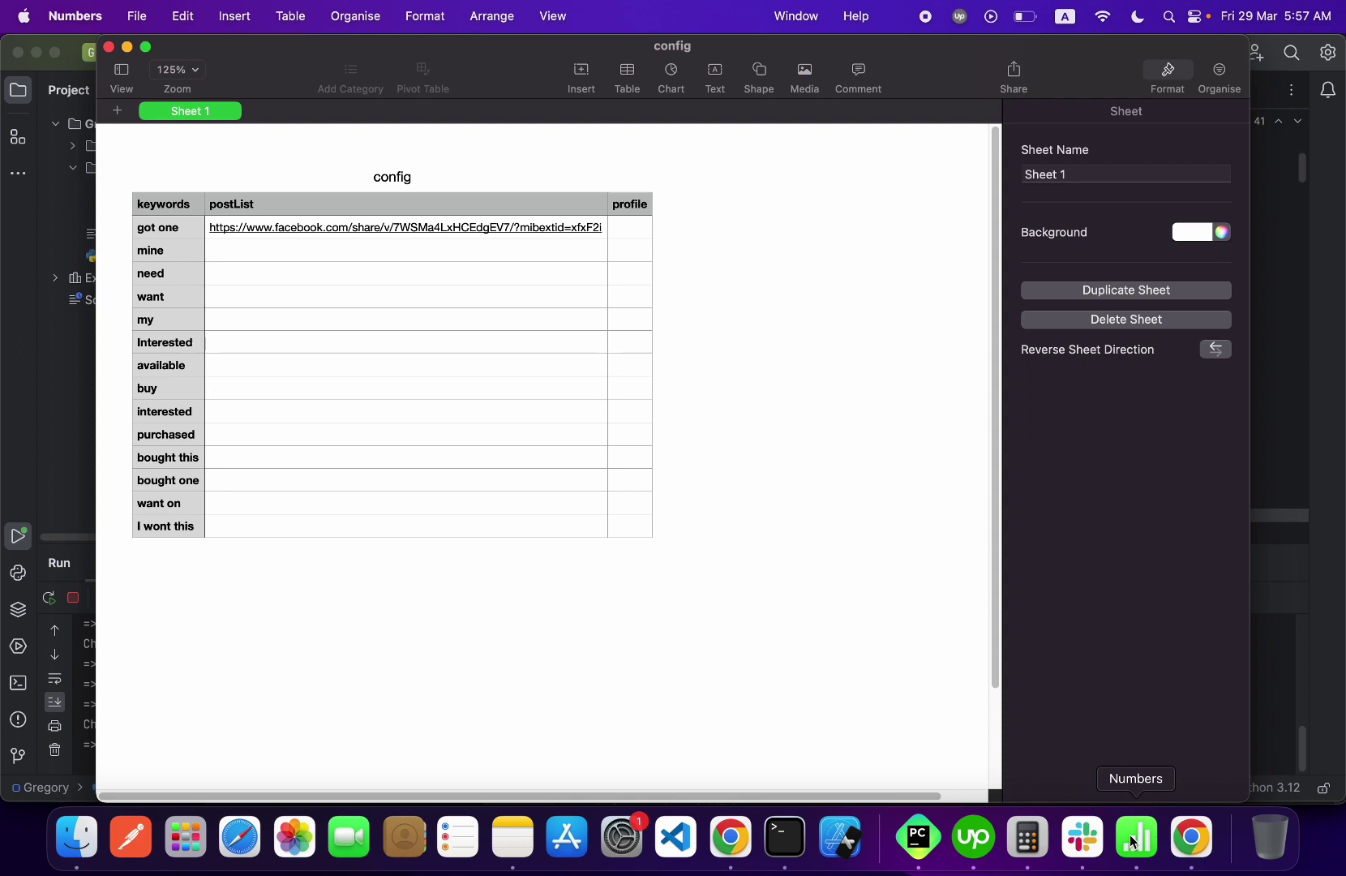
{"action": "left_click", "coordinate": [1188, 839]}
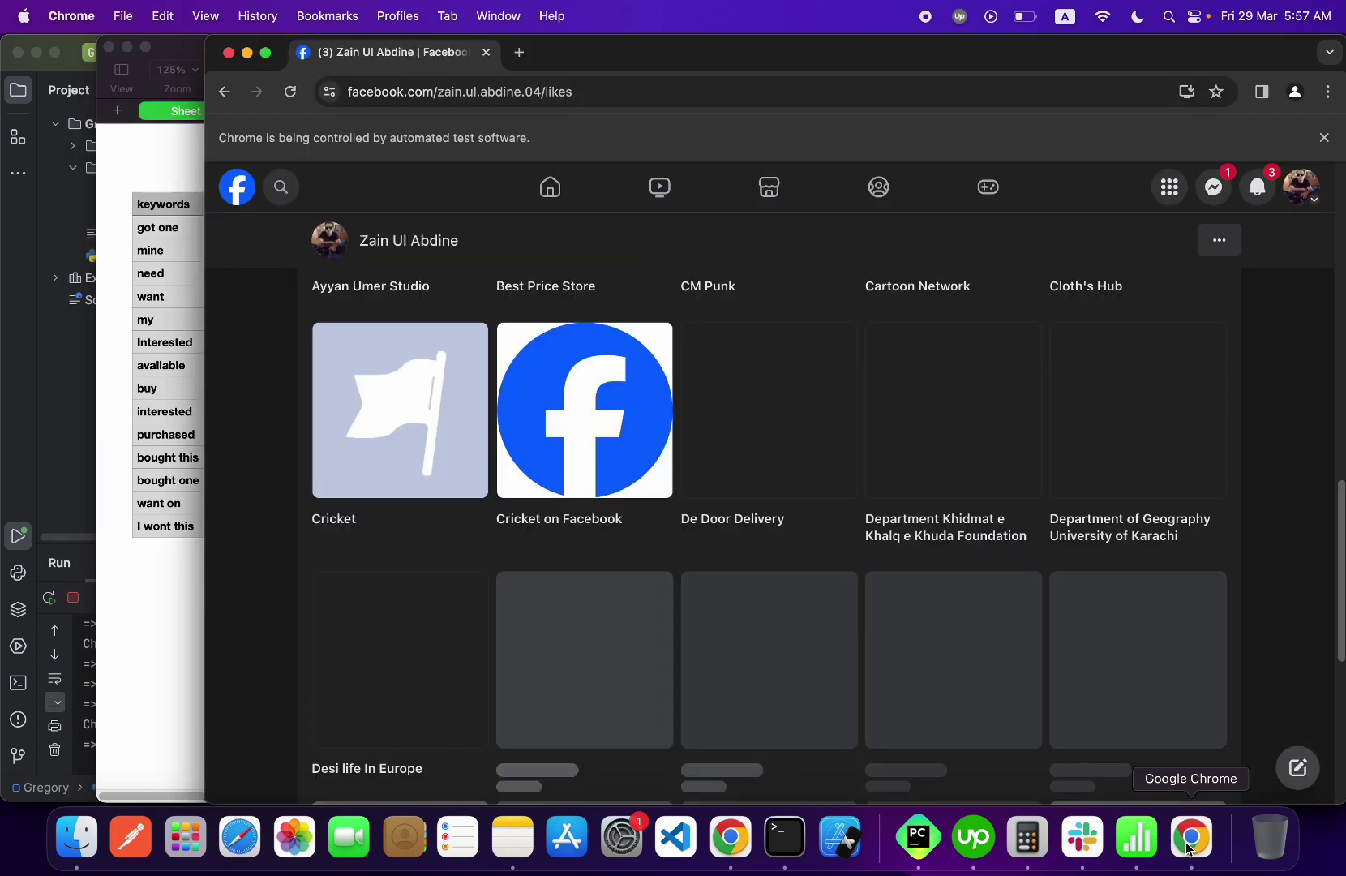